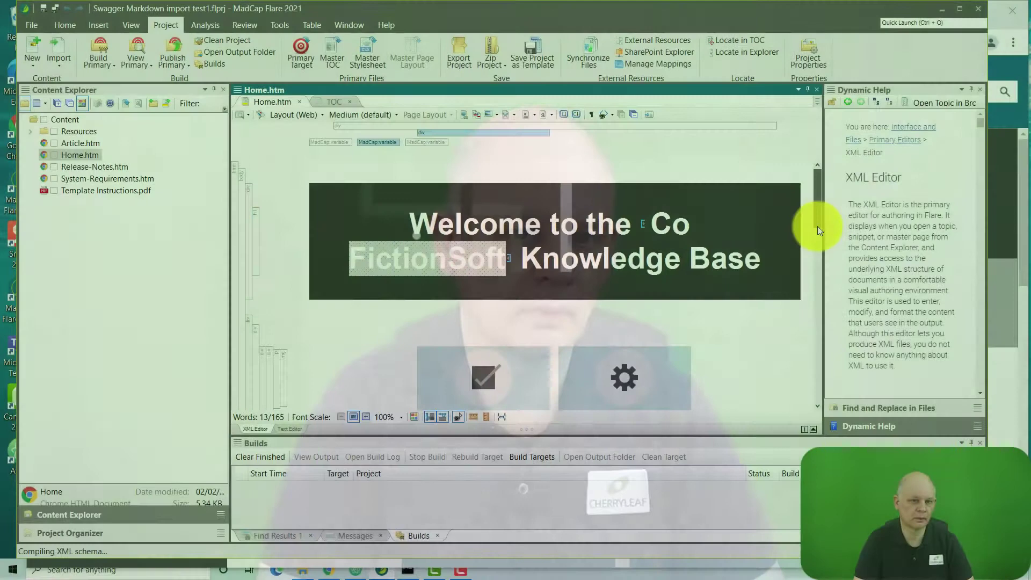
Look over the Home topic in Flare, then switch to the table of contents.
{"action": "left_click", "coordinate": [771, 380]}
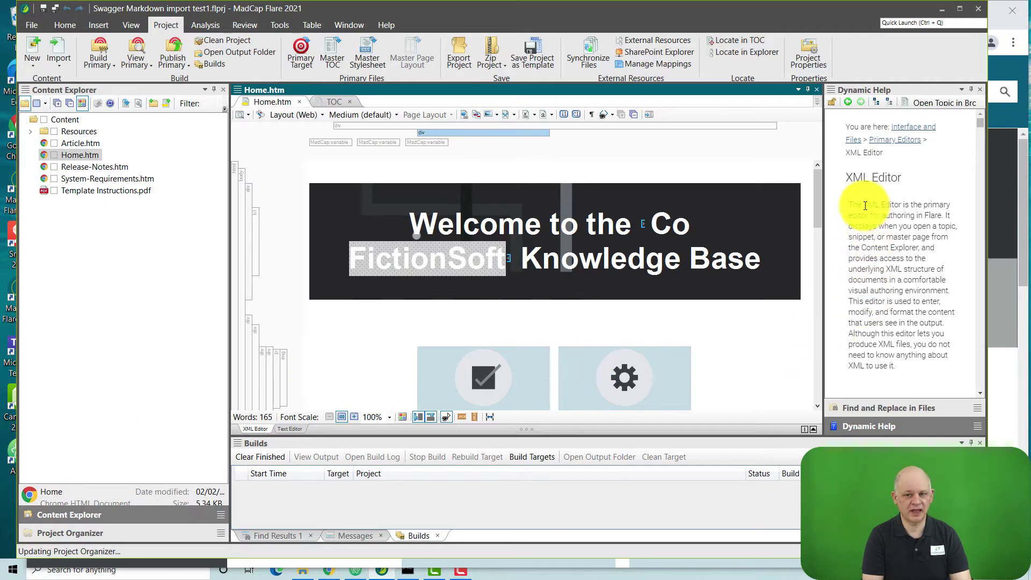
{"action": "left_click_drag", "start_coordinate": [817, 208], "coordinate": [824, 266]}
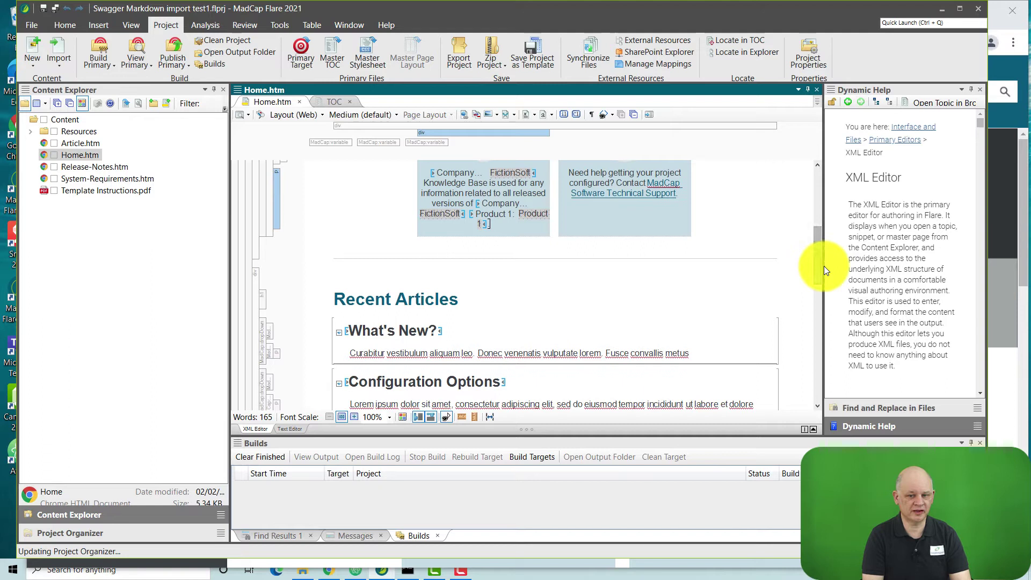
{"action": "left_click", "coordinate": [330, 99]}
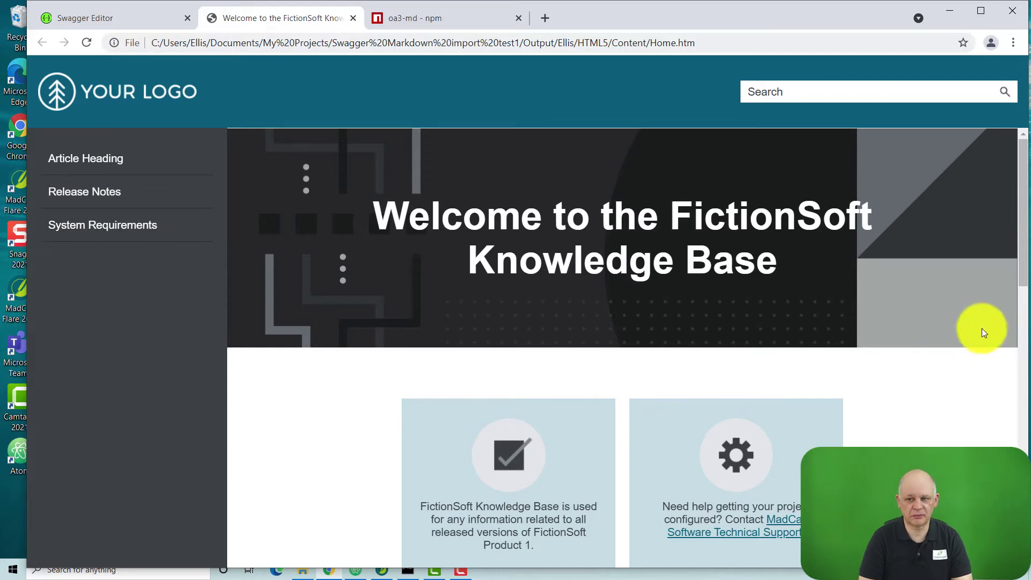
Scroll through the built FictionSoft Knowledge Base home page in Chrome.
{"action": "left_click_drag", "start_coordinate": [1021, 276], "coordinate": [1026, 372]}
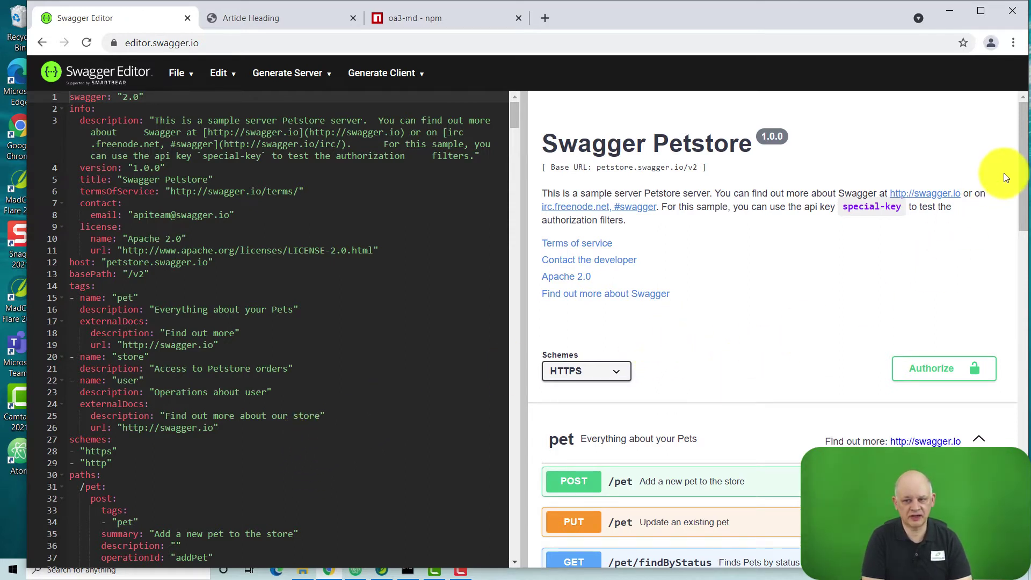
Scroll the Swagger Petstore preview, check the File menu's save options, then minimise Chrome.
{"action": "mouse_move", "coordinate": [1021, 208]}
{"action": "left_mouse_down"}
{"action": "mouse_move", "coordinate": [1025, 280]}
{"action": "mouse_move", "coordinate": [1014, 306]}
{"action": "mouse_move", "coordinate": [1026, 212]}
{"action": "left_mouse_up"}
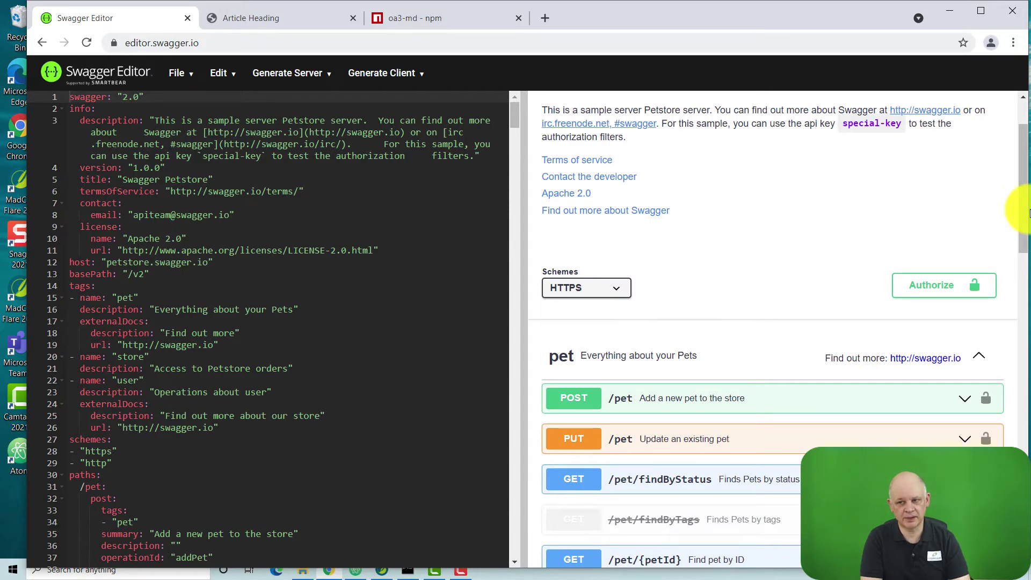
{"action": "left_click_drag", "start_coordinate": [1025, 212], "coordinate": [1027, 183]}
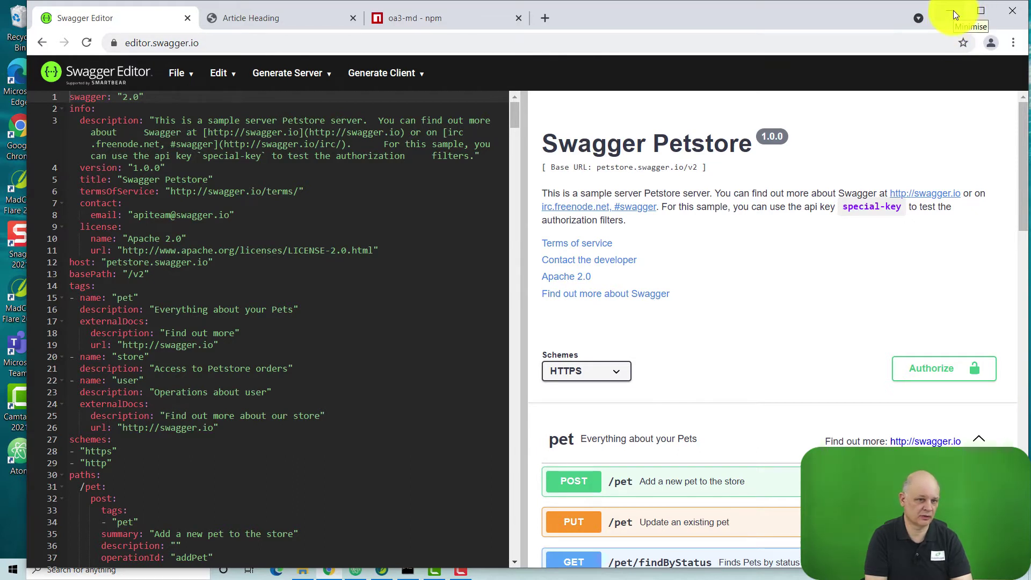
{"action": "left_click", "coordinate": [181, 73]}
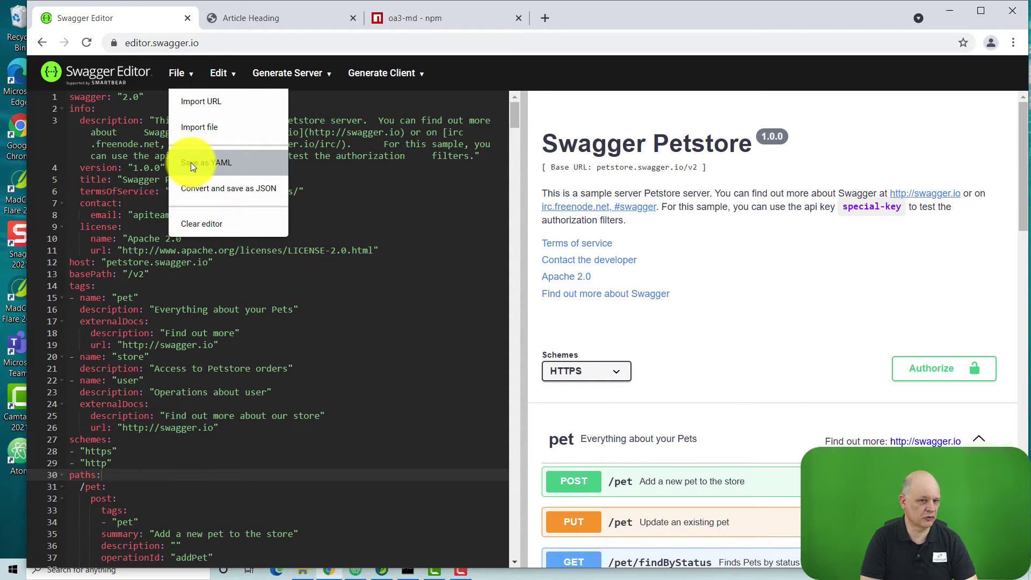
{"action": "left_click", "coordinate": [356, 368]}
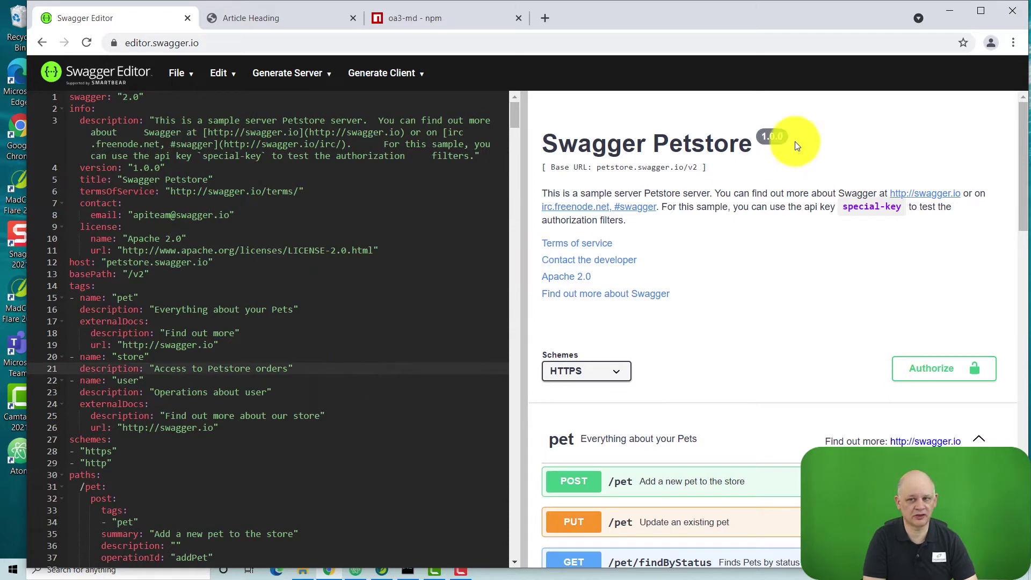
{"action": "left_click", "coordinate": [955, 11]}
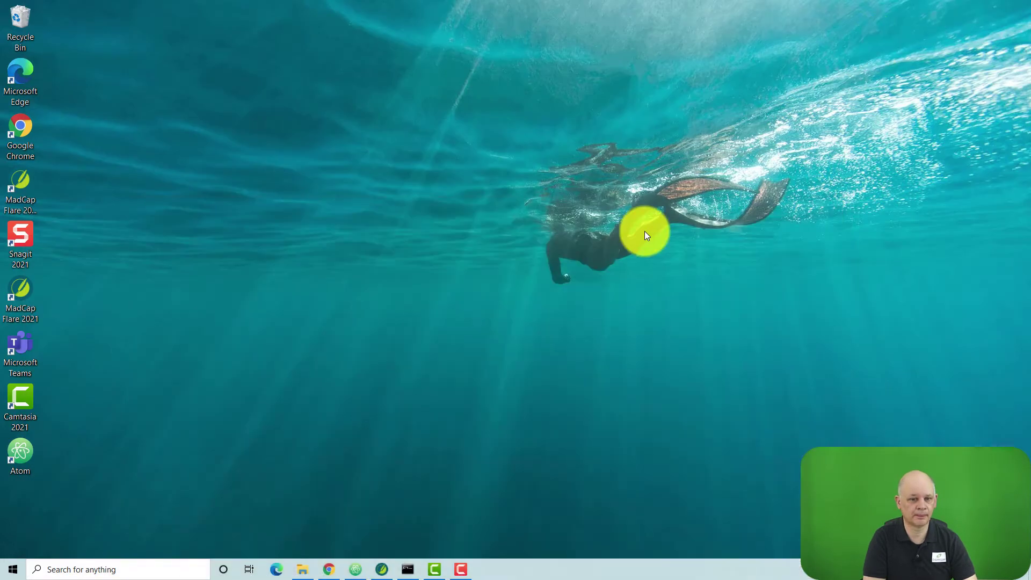
Scroll through swagger.yaml in Atom, then return to the Swagger Editor in Chrome.
{"action": "left_click", "coordinate": [354, 567]}
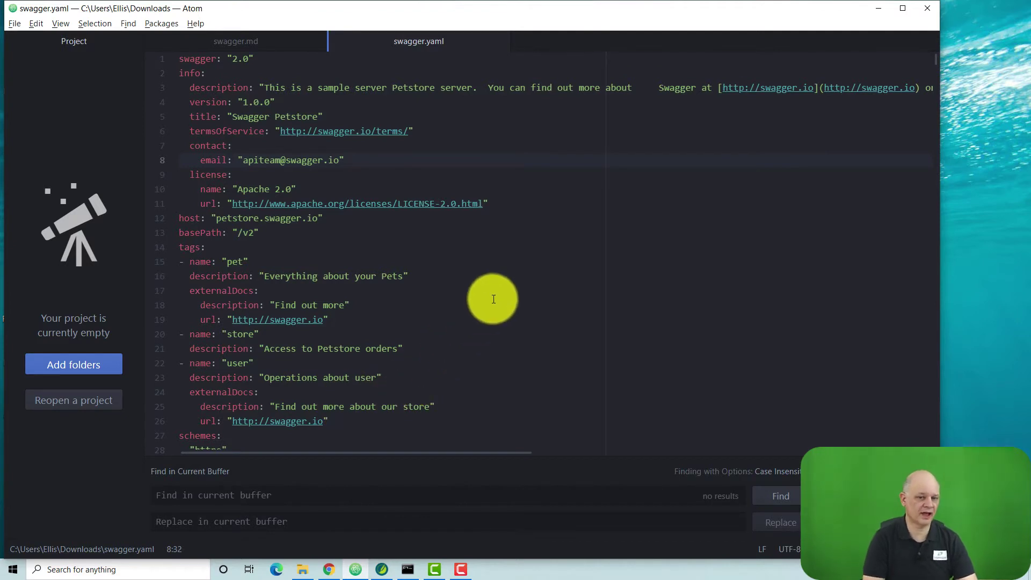
{"action": "scroll", "coordinate": [489, 336], "scroll_direction": "down", "scroll_amount": 7}
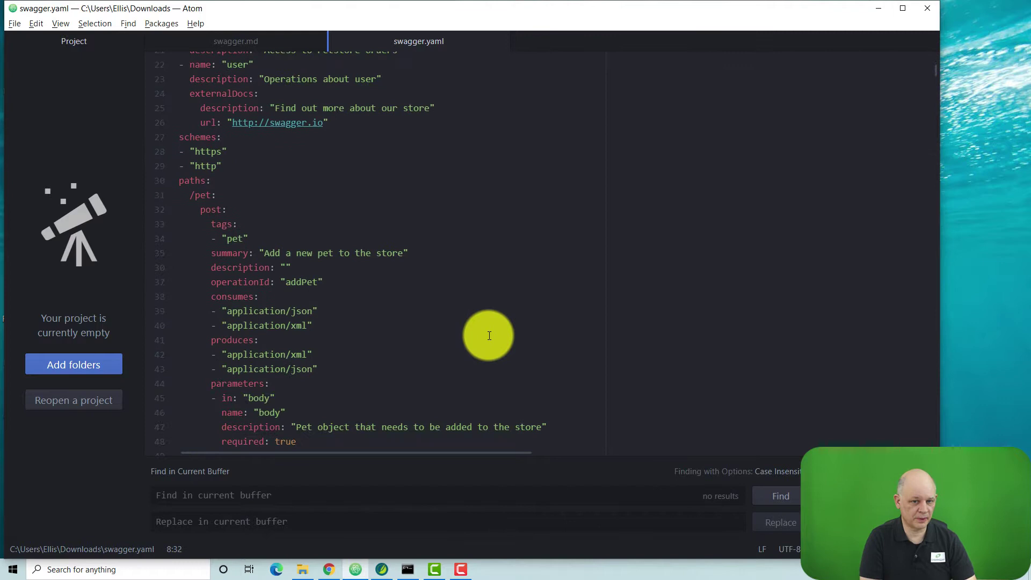
{"action": "scroll", "coordinate": [489, 336], "scroll_direction": "up", "scroll_amount": 7}
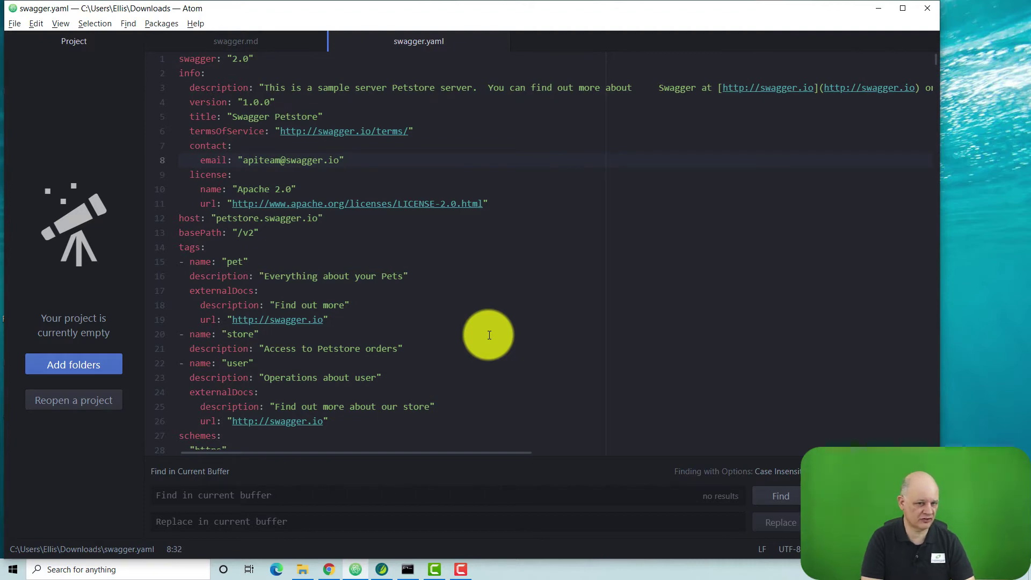
{"action": "scroll", "coordinate": [489, 335], "scroll_direction": "down", "scroll_amount": 4}
{"action": "scroll", "coordinate": [489, 335], "scroll_direction": "up", "scroll_amount": 4}
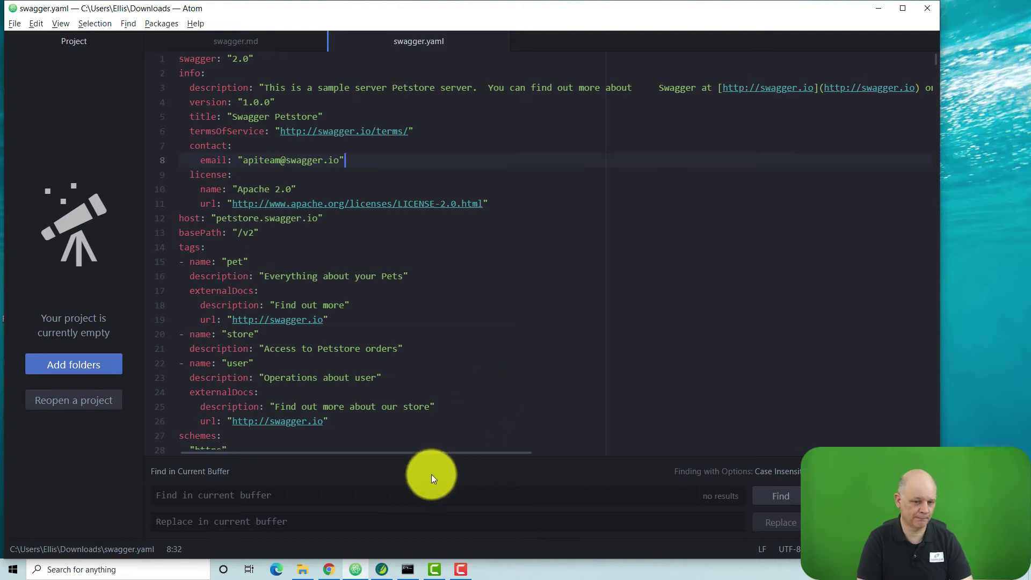
{"action": "left_click", "coordinate": [327, 575]}
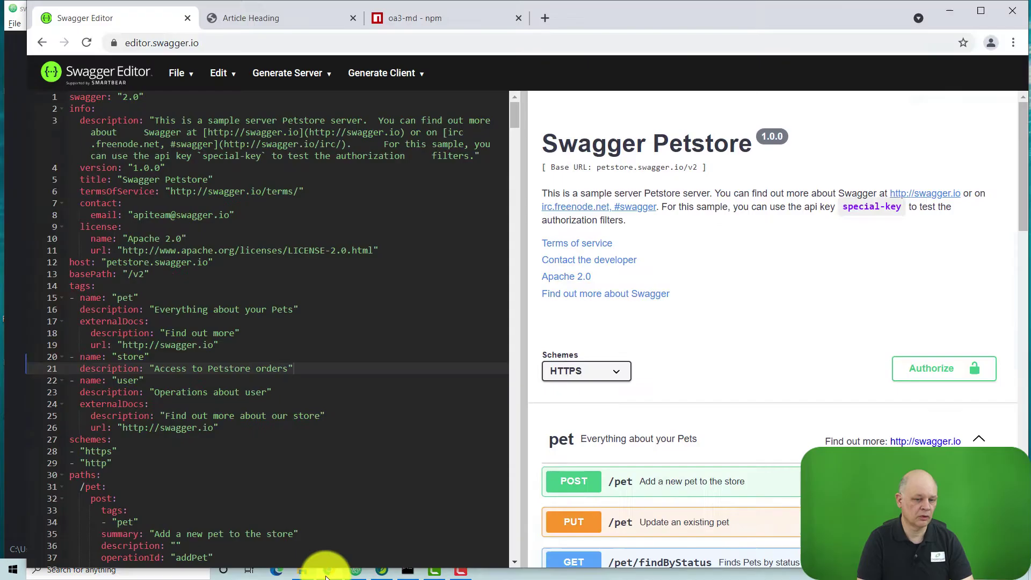
Read the oa3-md npm package page, then minimise Chrome to get back to Atom.
{"action": "left_click", "coordinate": [419, 20]}
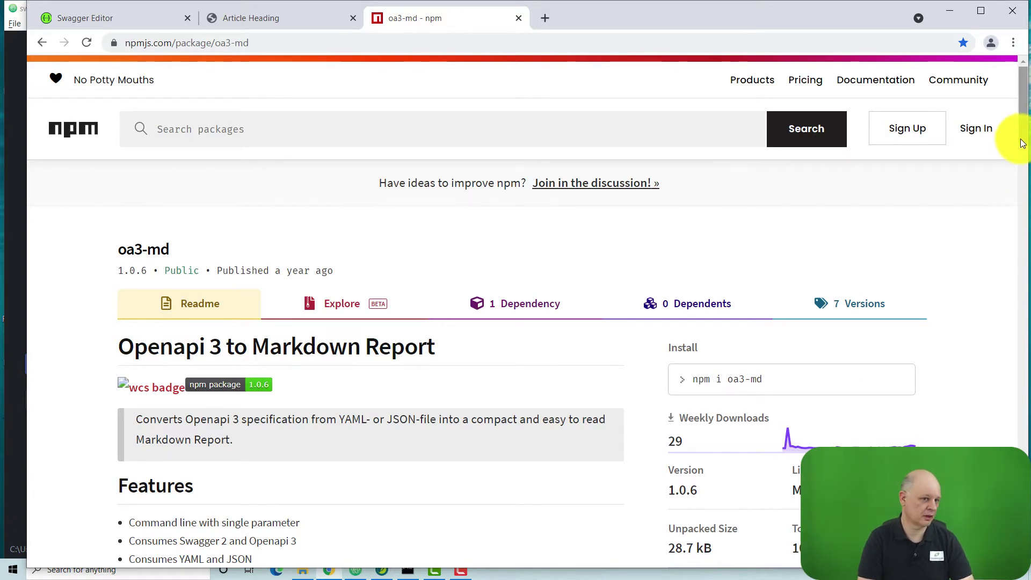
{"action": "scroll", "coordinate": [1022, 140], "scroll_direction": "down", "scroll_amount": 1}
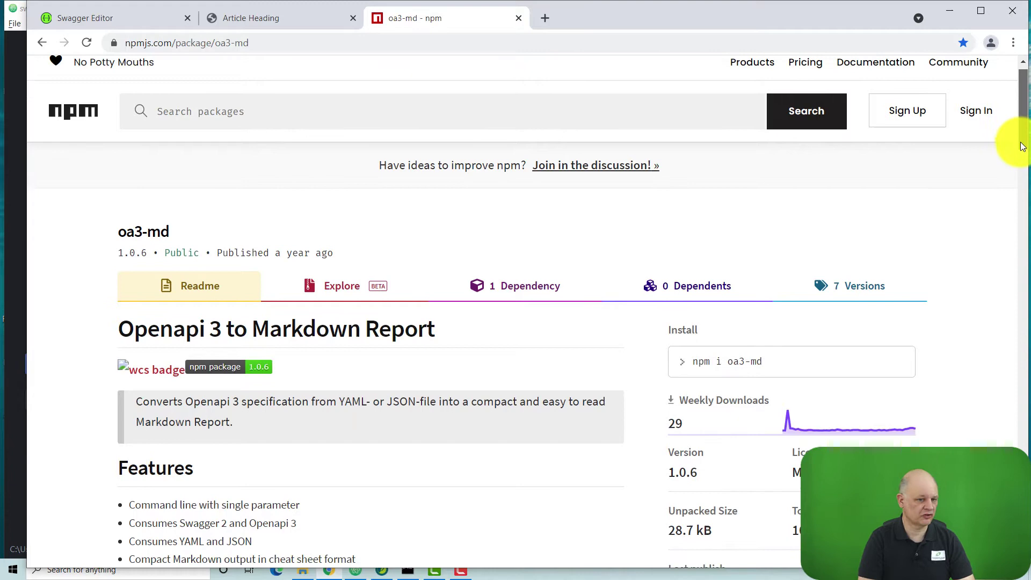
{"action": "scroll", "coordinate": [1022, 138], "scroll_direction": "up", "scroll_amount": 1}
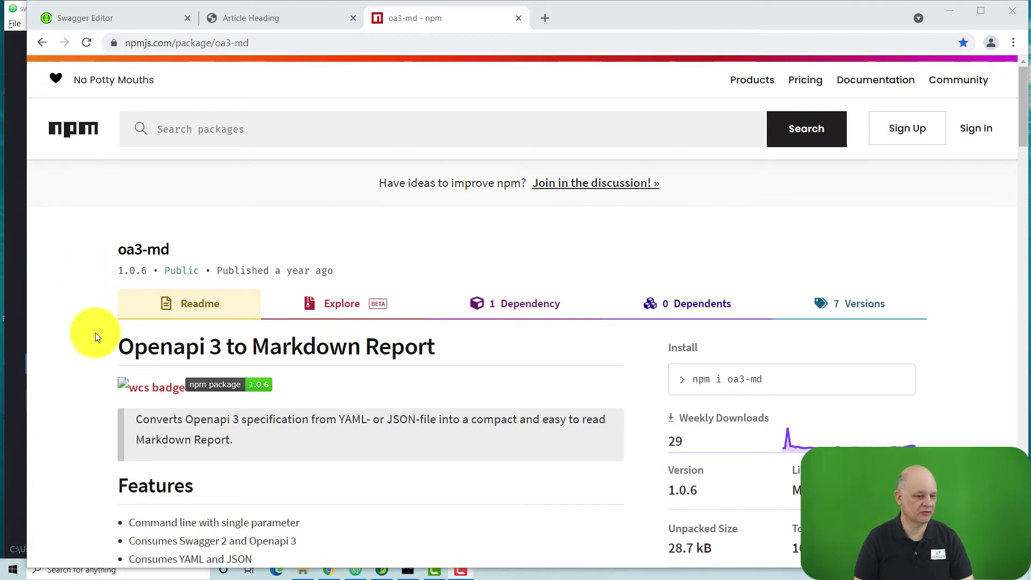
{"action": "left_click", "coordinate": [949, 10]}
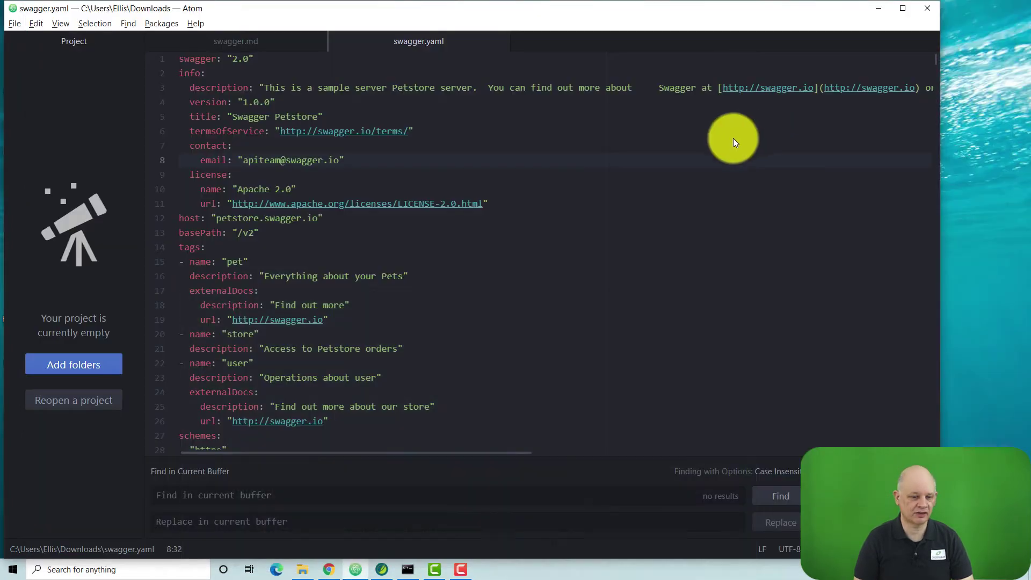
Run 'oamd swagger.yaml' in Command Prompt and view the generated swagger.md in Atom.
{"action": "left_click", "coordinate": [407, 569]}
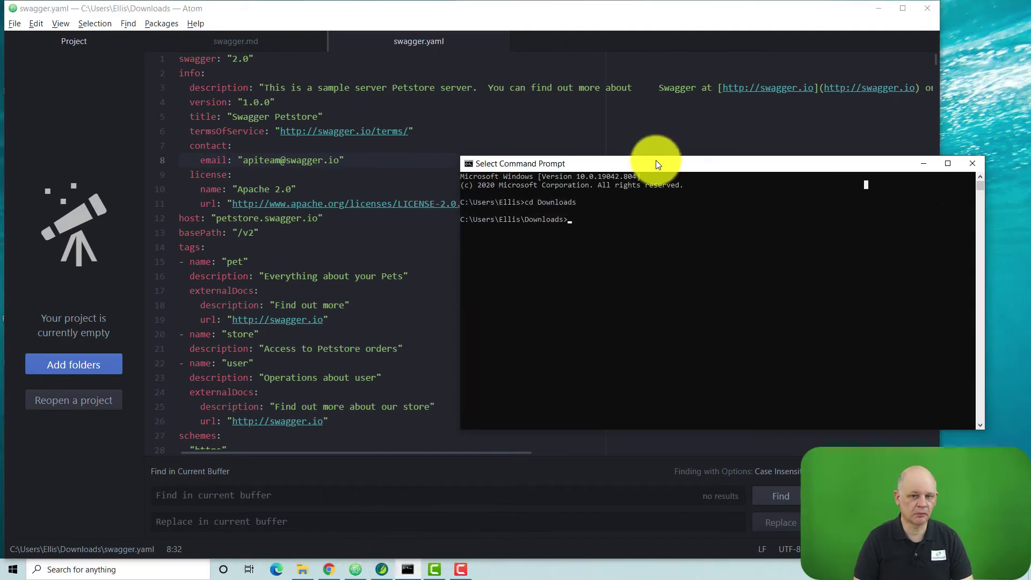
{"action": "left_click_drag", "start_coordinate": [679, 164], "coordinate": [402, 189]}
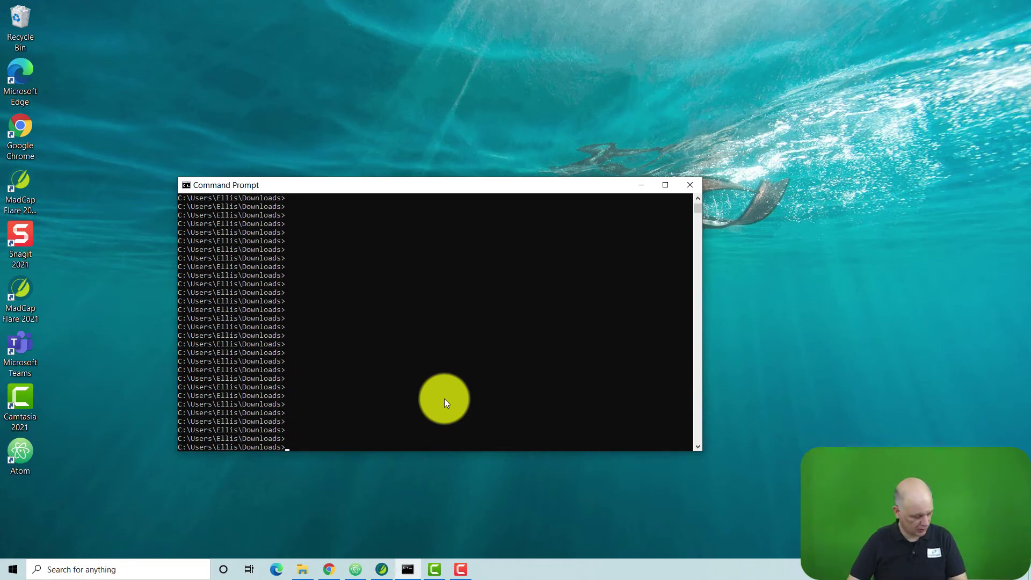
{"action": "type", "text": "oa"}
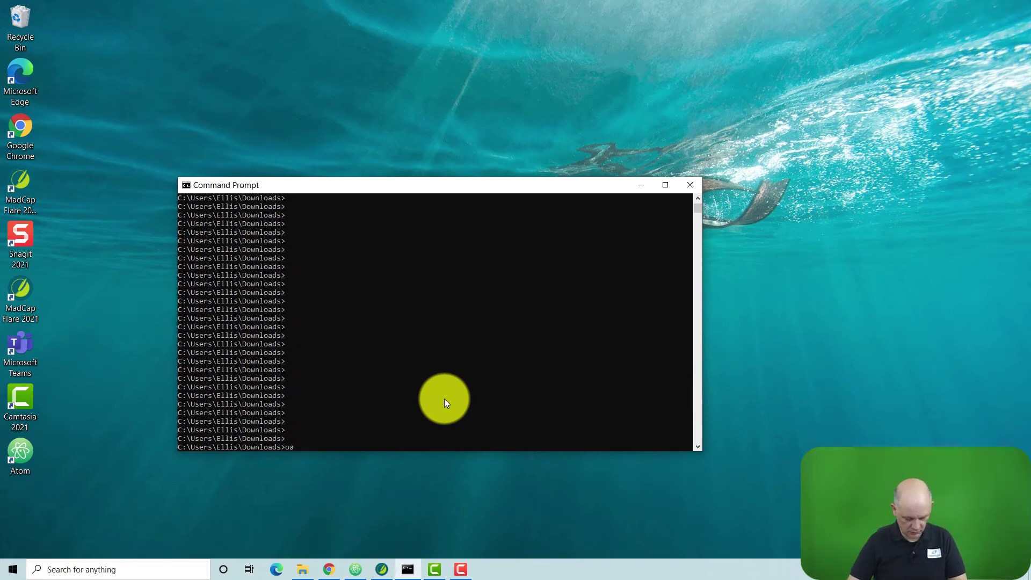
{"action": "type", "text": "md swa"}
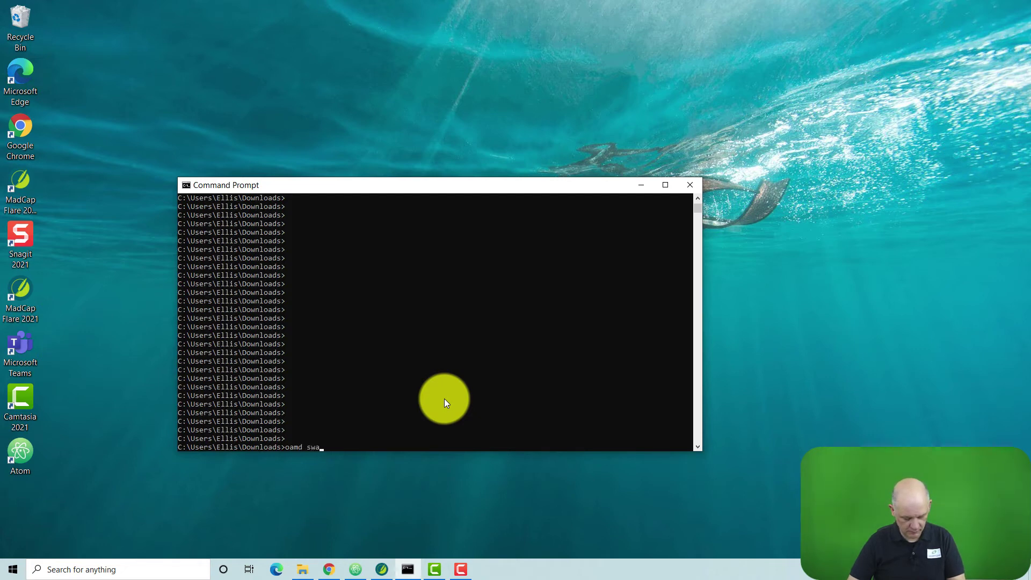
{"action": "type", "text": "gger.yaml"}
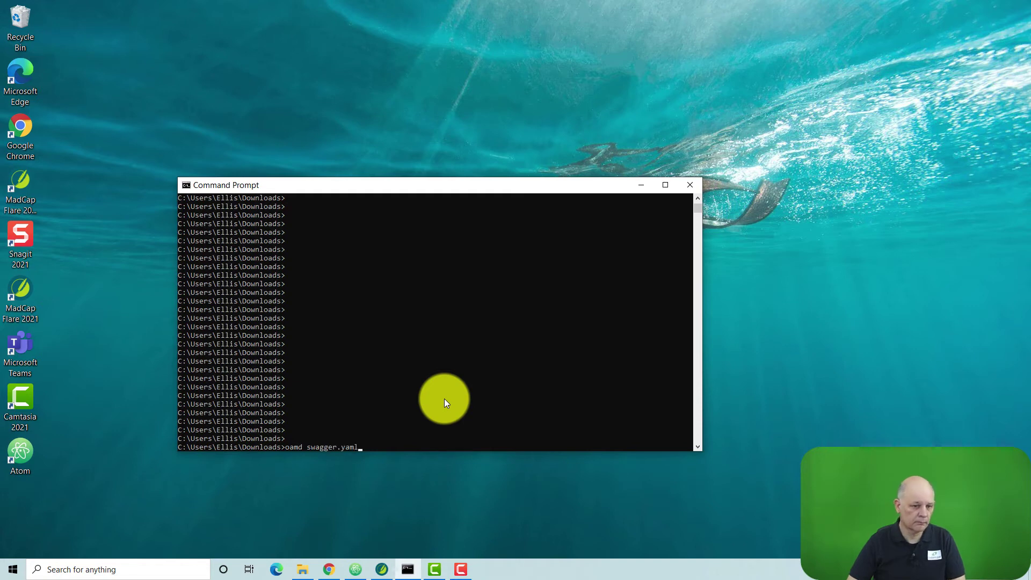
{"action": "key", "text": "Return"}
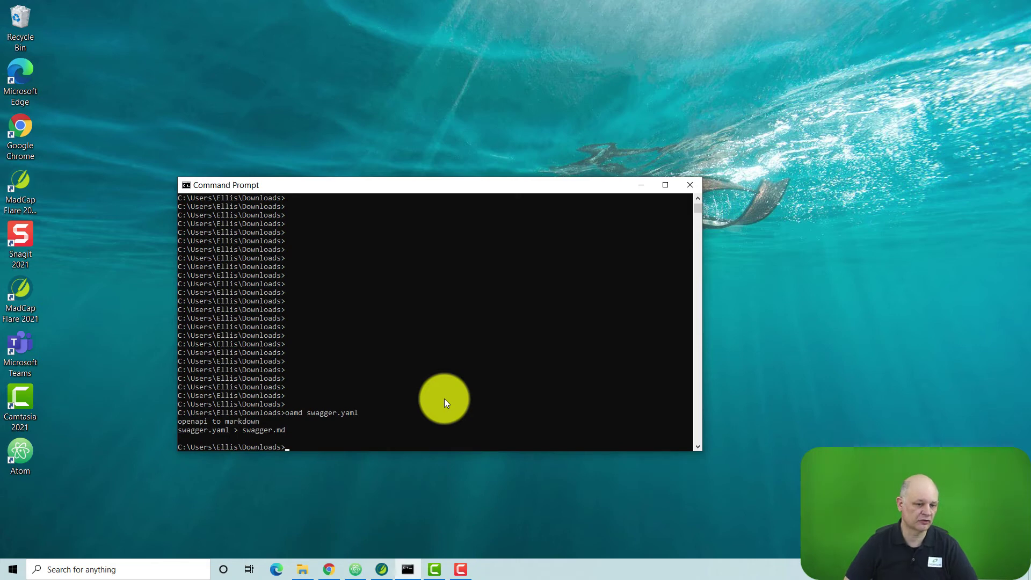
{"action": "key", "text": "alt+Tab"}
{"action": "left_click", "coordinate": [421, 359]}
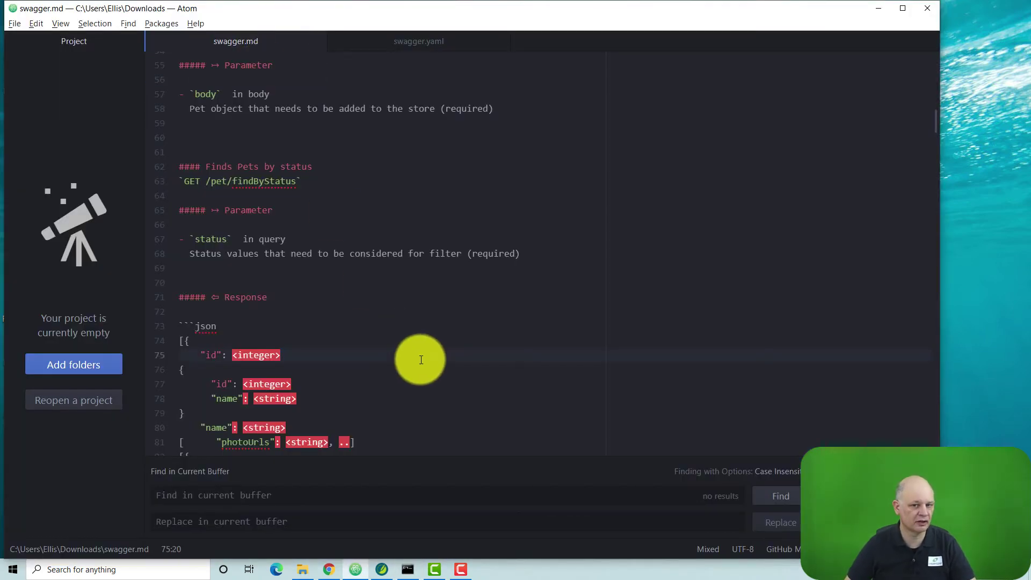
Scroll through swagger.md in Atom, then minimise Atom to bring Flare forward.
{"action": "scroll", "coordinate": [421, 359], "scroll_direction": "down", "scroll_amount": 5}
{"action": "scroll", "coordinate": [420, 359], "scroll_direction": "up", "scroll_amount": 1}
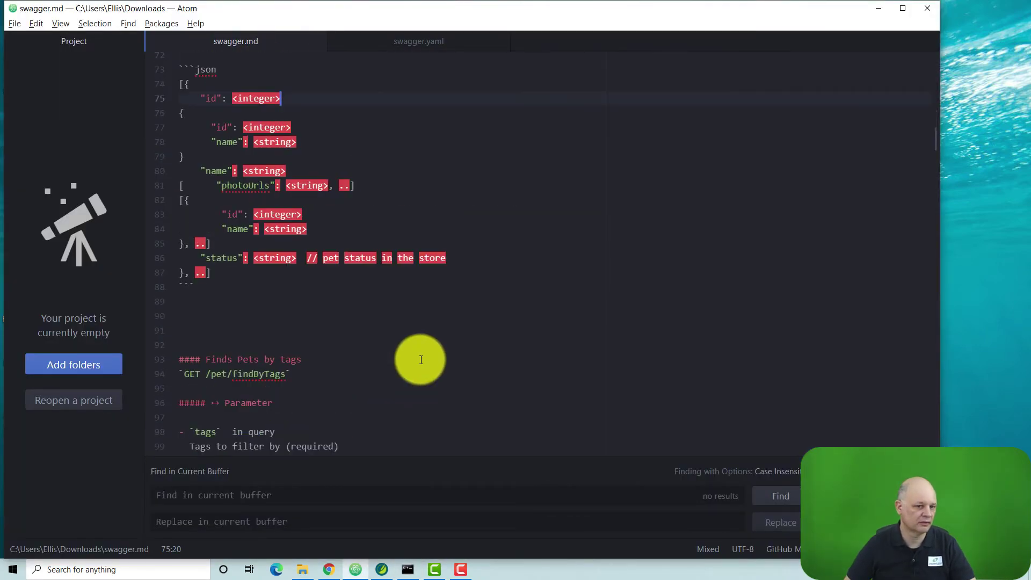
{"action": "scroll", "coordinate": [421, 359], "scroll_direction": "down", "scroll_amount": 4}
{"action": "scroll", "coordinate": [421, 356], "scroll_direction": "up", "scroll_amount": 8}
{"action": "scroll", "coordinate": [422, 356], "scroll_direction": "up", "scroll_amount": 7}
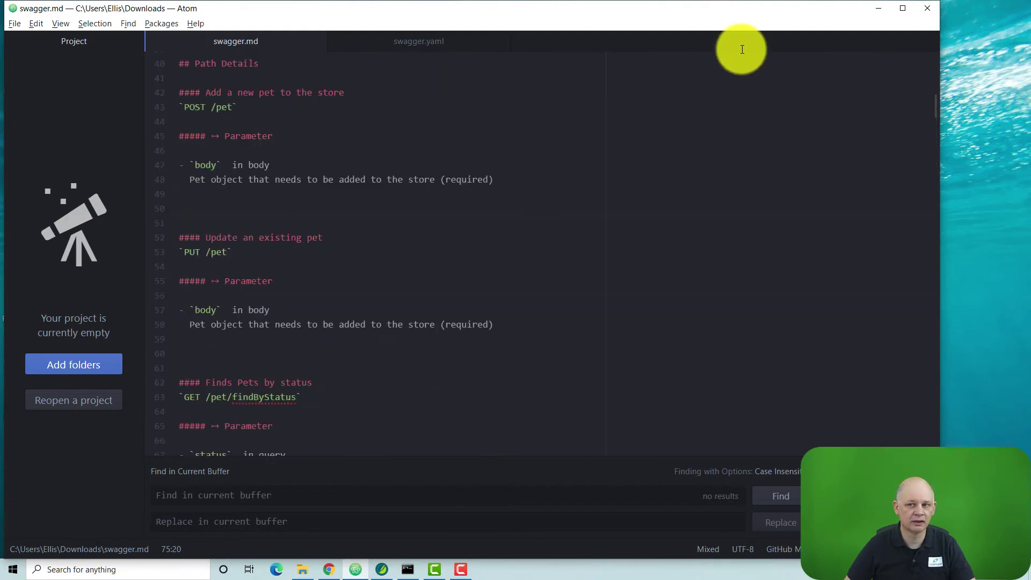
{"action": "left_click", "coordinate": [877, 9]}
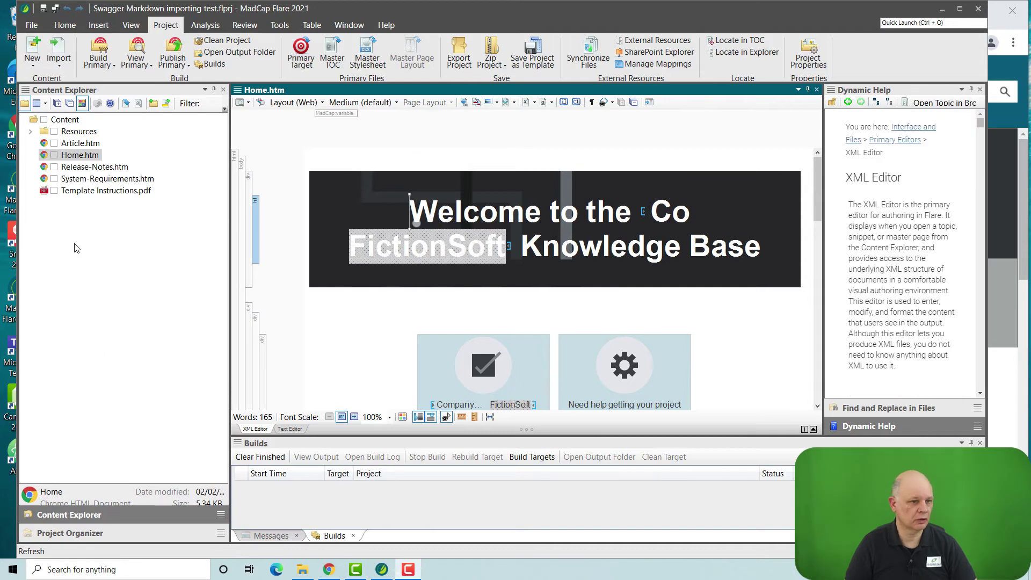
Import swagger.md as Markdown with Create new stylesheet unchecked, accepting the Swagger Petstore topic.
{"action": "left_click", "coordinate": [59, 60]}
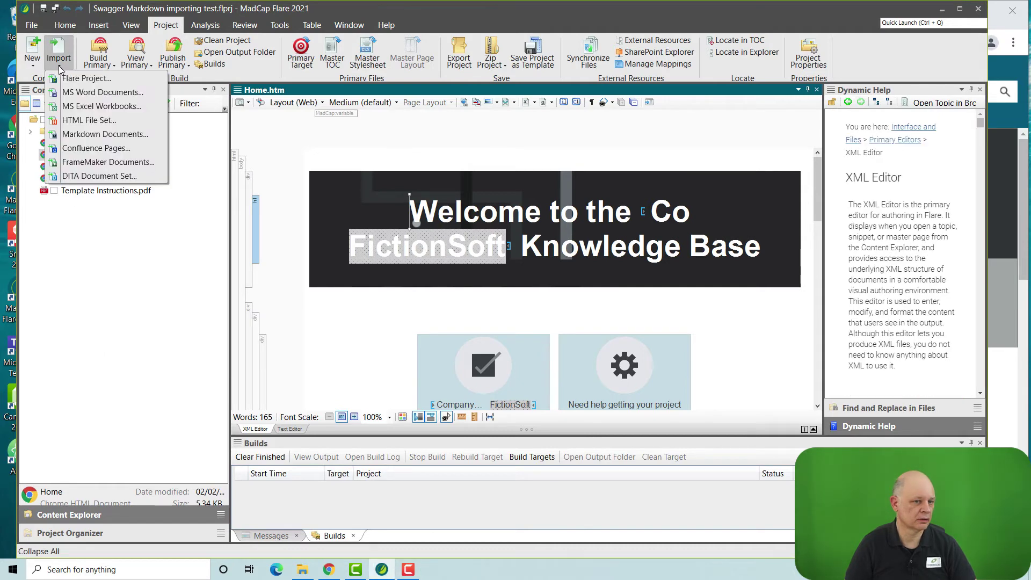
{"action": "left_click", "coordinate": [65, 135]}
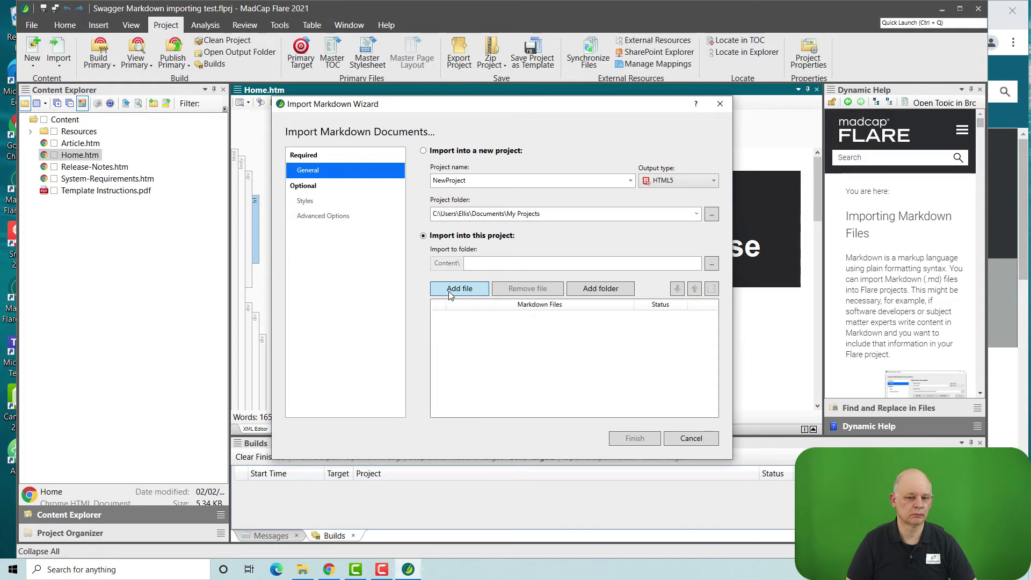
{"action": "left_click", "coordinate": [449, 291]}
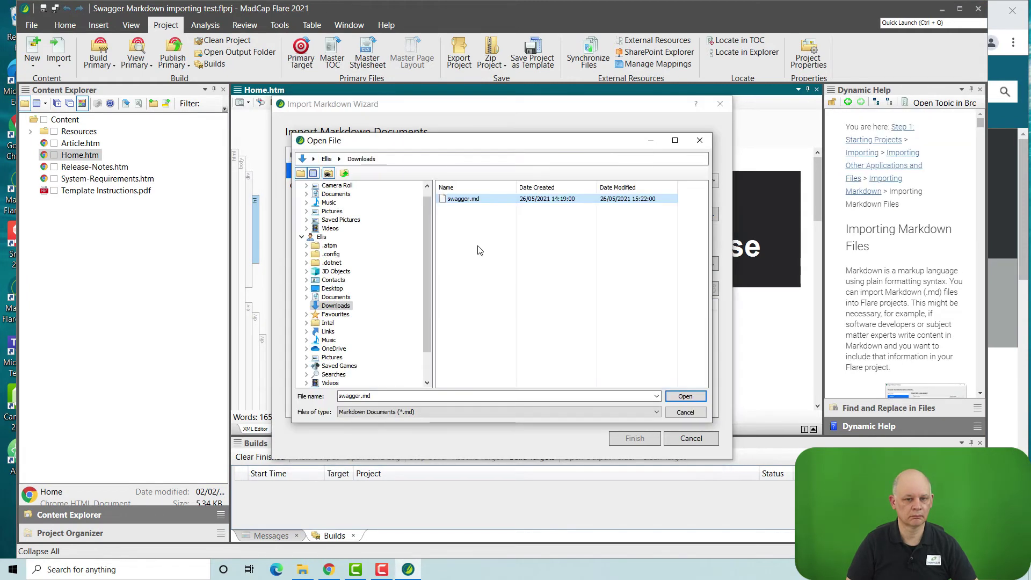
{"action": "left_click", "coordinate": [673, 397]}
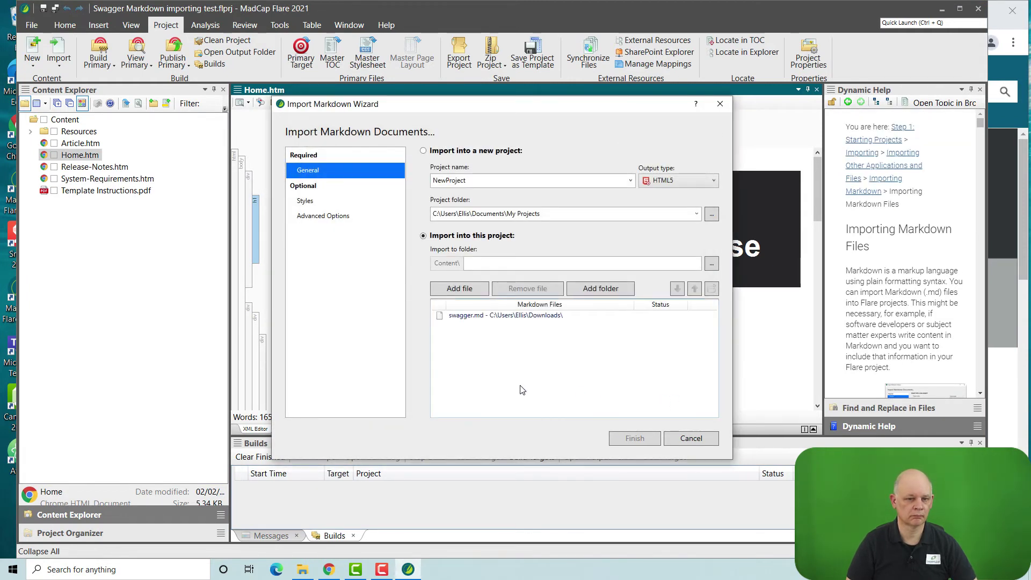
{"action": "left_click", "coordinate": [305, 217]}
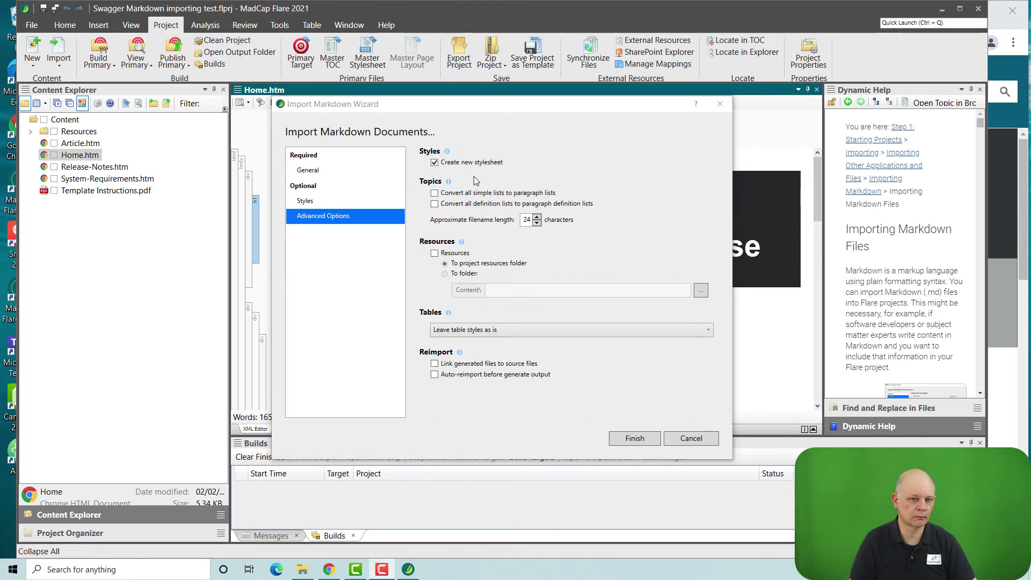
{"action": "left_click", "coordinate": [434, 163]}
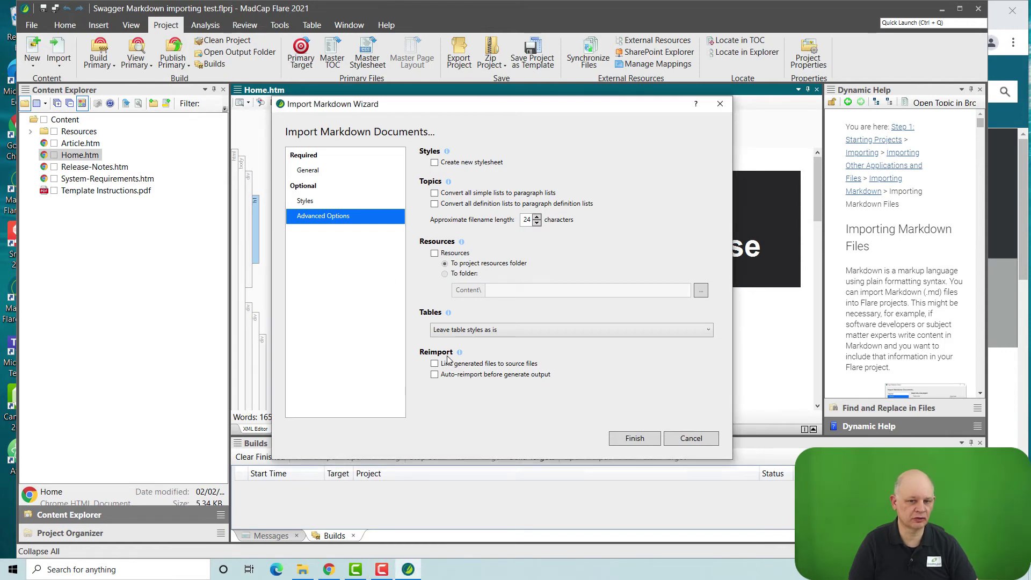
{"action": "left_click", "coordinate": [624, 440]}
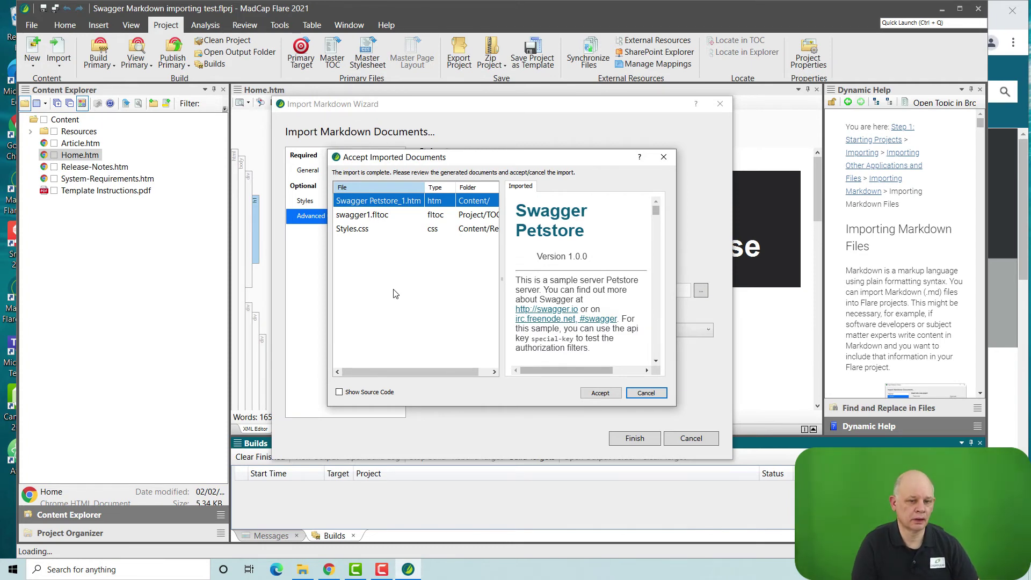
{"action": "left_click", "coordinate": [588, 396]}
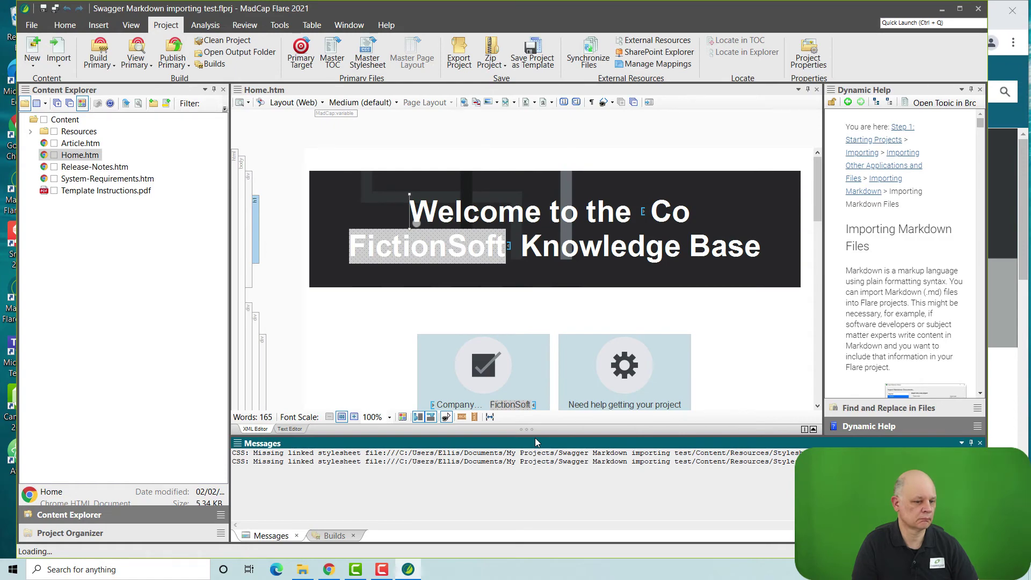
Open Swagger Petstore.htm from Content Explorer, scroll its converted content, then show the TOC.
{"action": "left_click", "coordinate": [121, 386]}
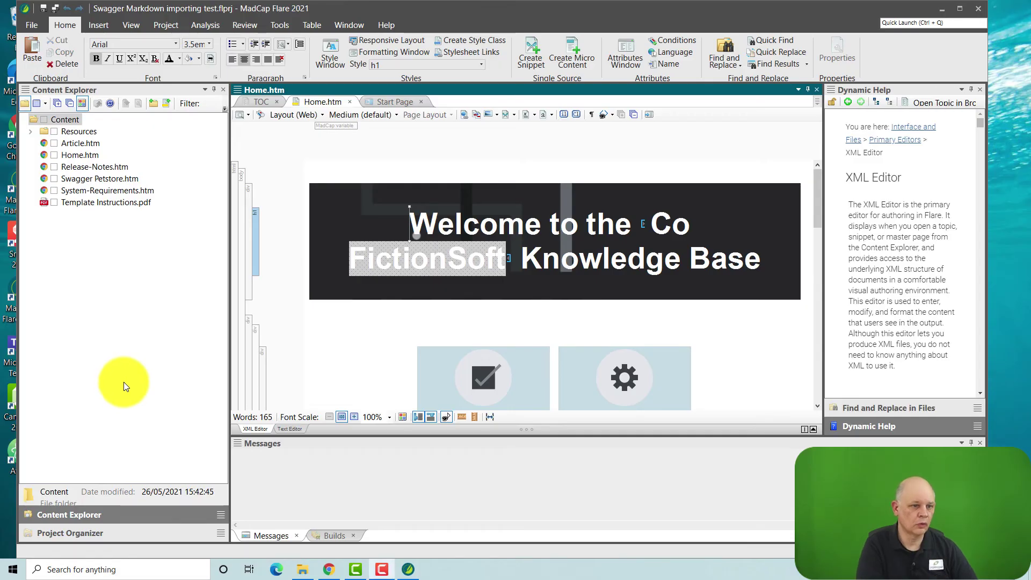
{"action": "left_click", "coordinate": [80, 179]}
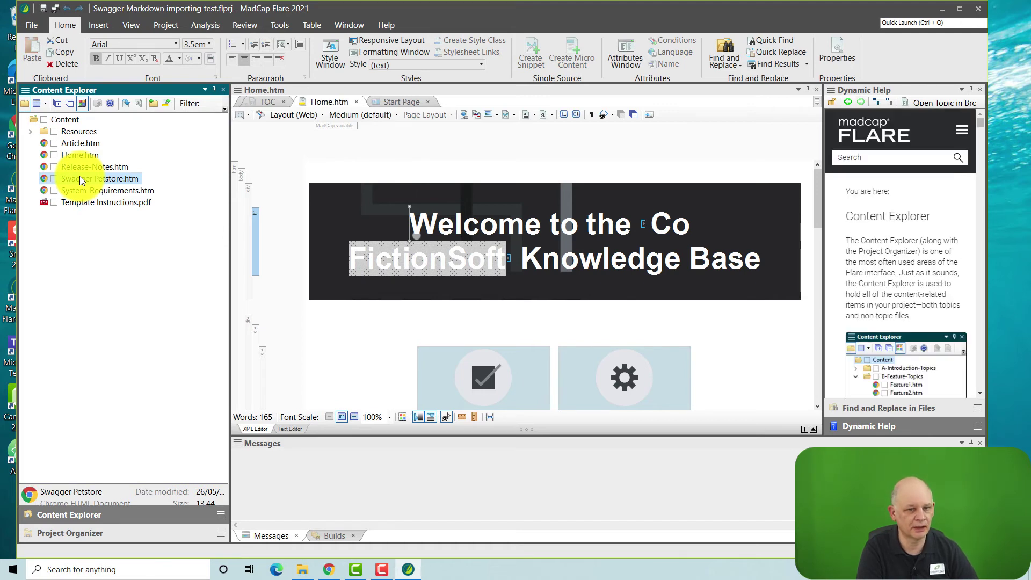
{"action": "double_click", "coordinate": [79, 177]}
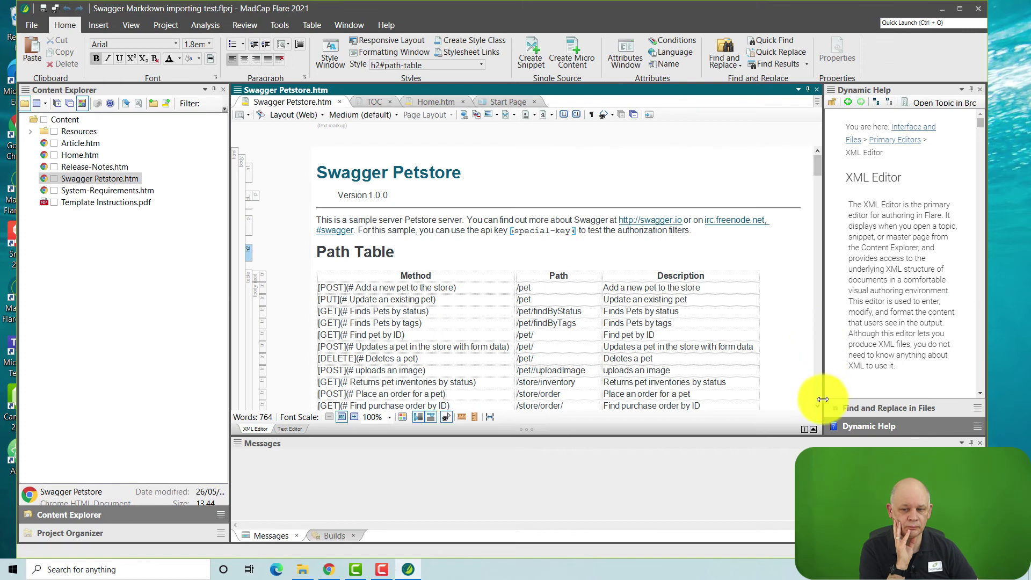
{"action": "left_click", "coordinate": [818, 406]}
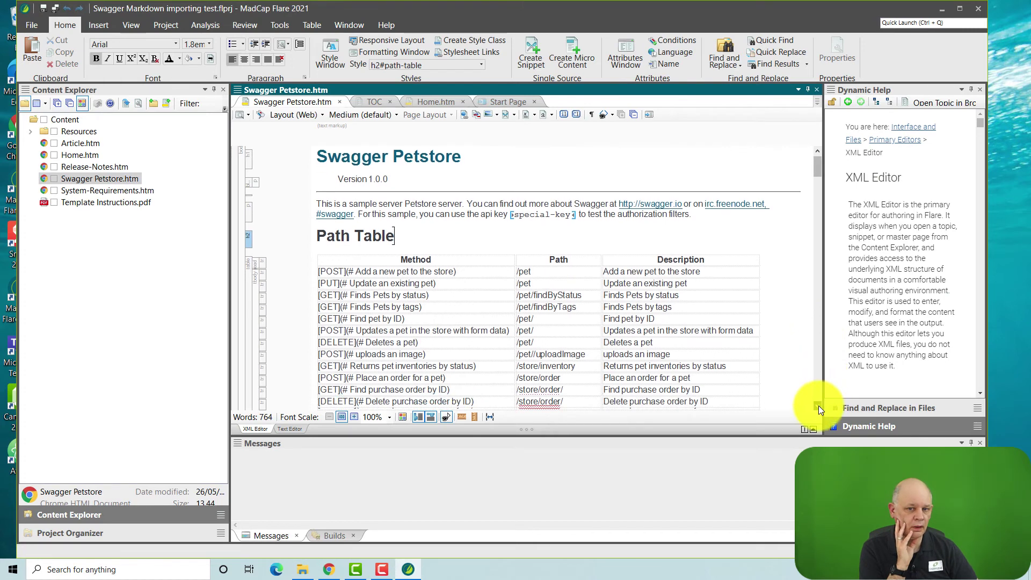
{"action": "left_click", "coordinate": [818, 406]}
{"action": "left_click", "coordinate": [818, 406]}
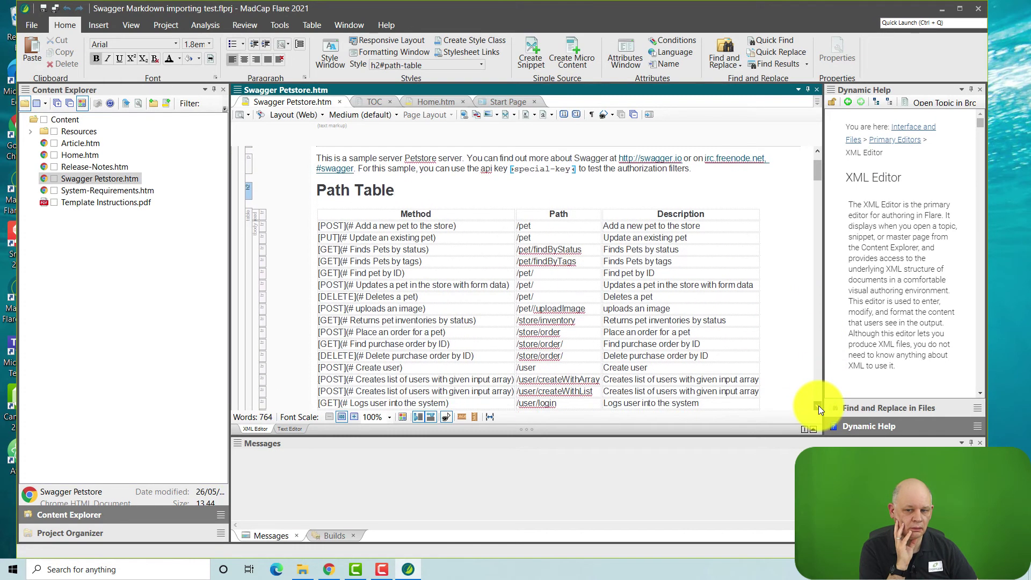
{"action": "left_click", "coordinate": [819, 387]}
{"action": "left_click", "coordinate": [820, 388]}
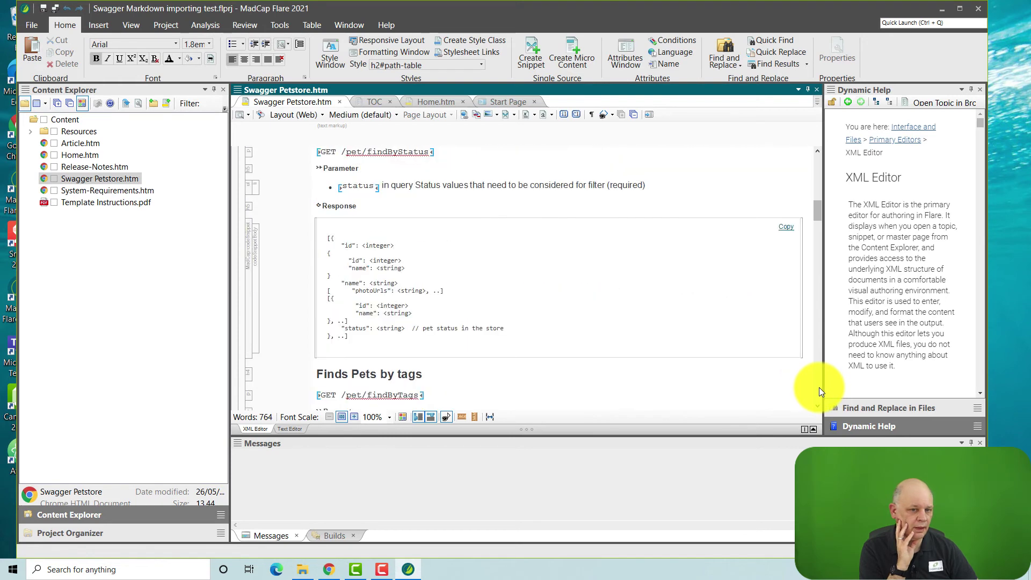
{"action": "left_click", "coordinate": [819, 387]}
{"action": "left_click", "coordinate": [819, 388]}
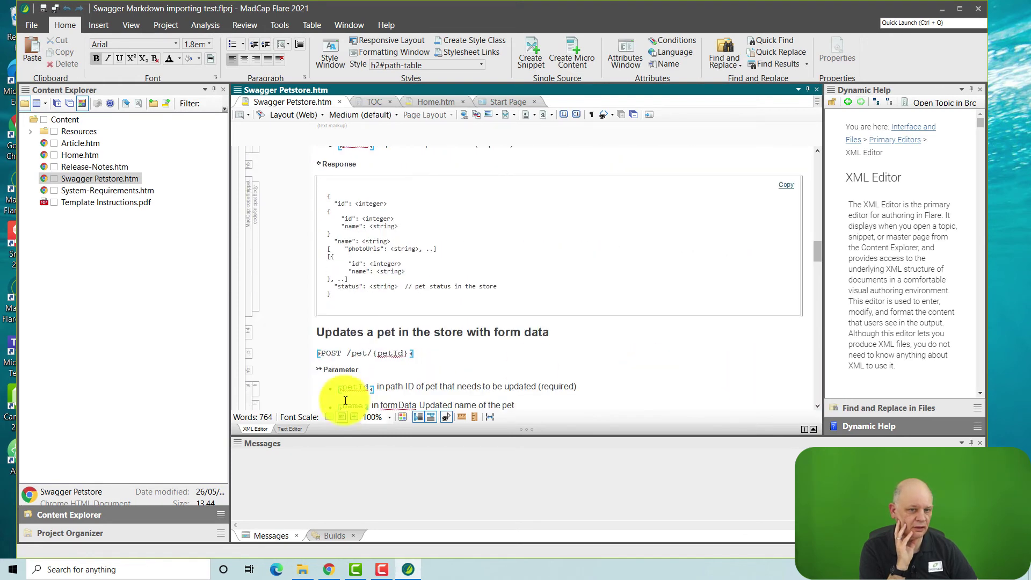
{"action": "left_click", "coordinate": [363, 101]}
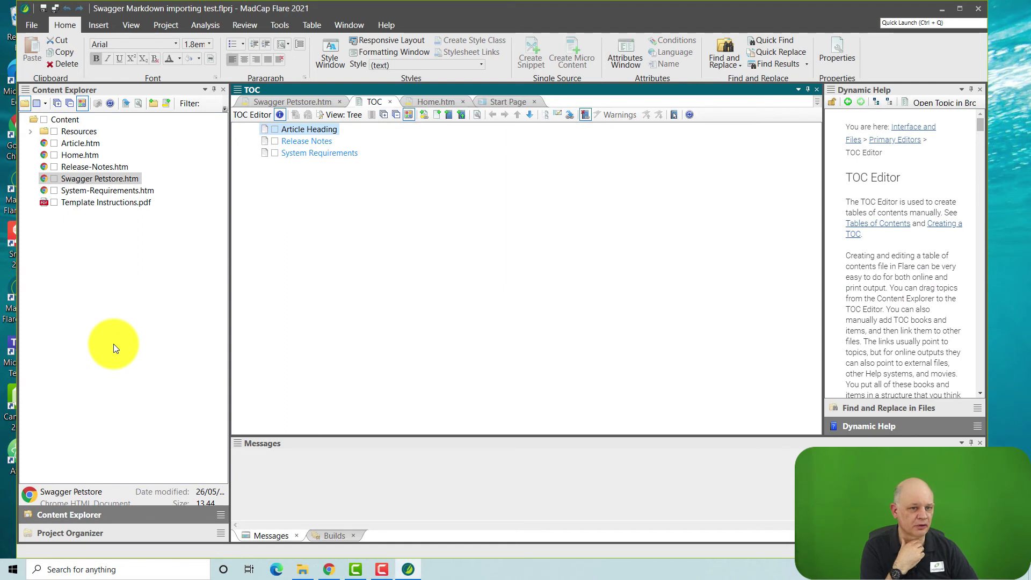
Drag Swagger Petstore.htm into the TOC below Release Notes and save all.
{"action": "left_click_drag", "start_coordinate": [81, 179], "coordinate": [323, 153]}
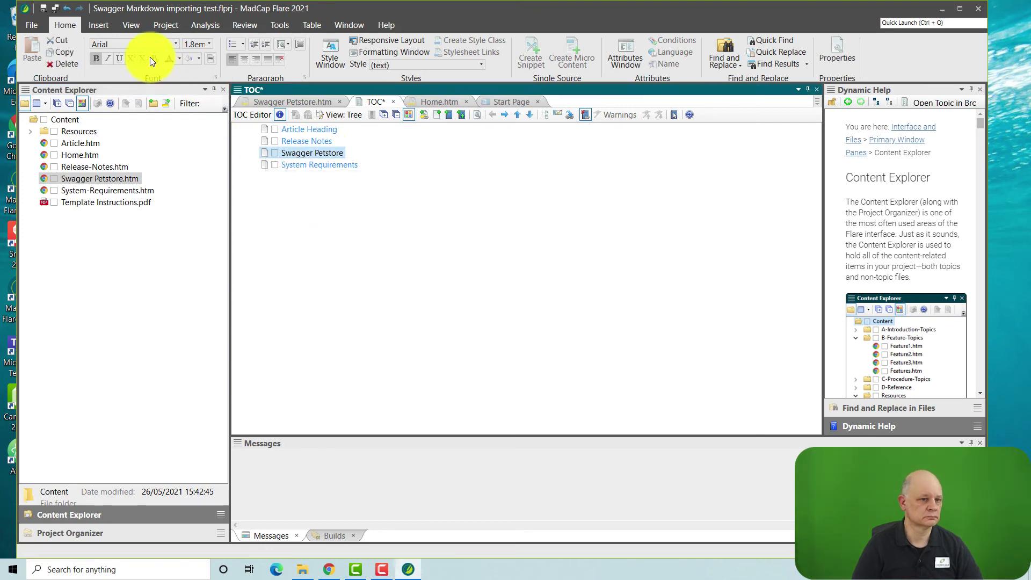
{"action": "left_click", "coordinate": [54, 8]}
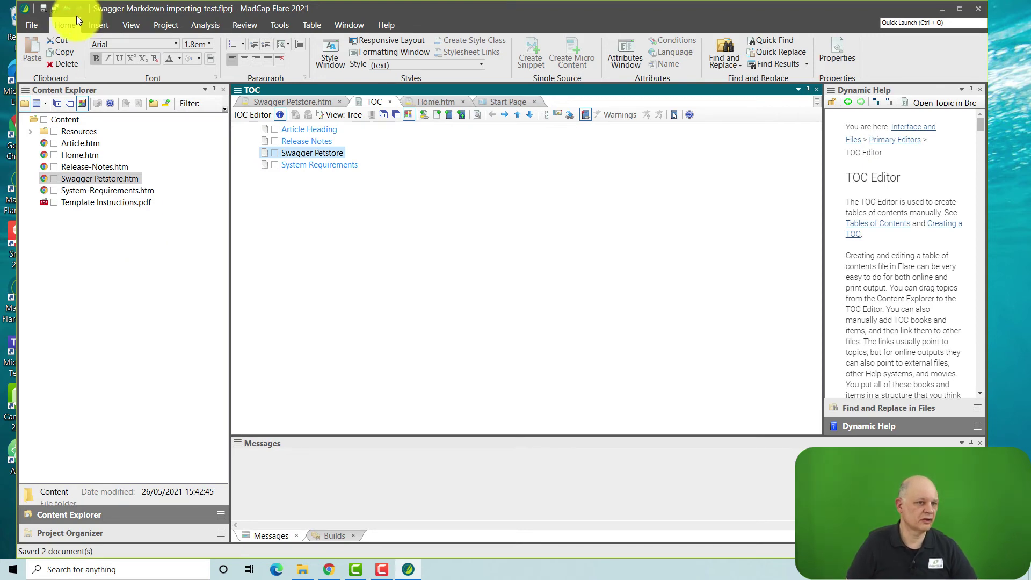
{"action": "left_click", "coordinate": [169, 24]}
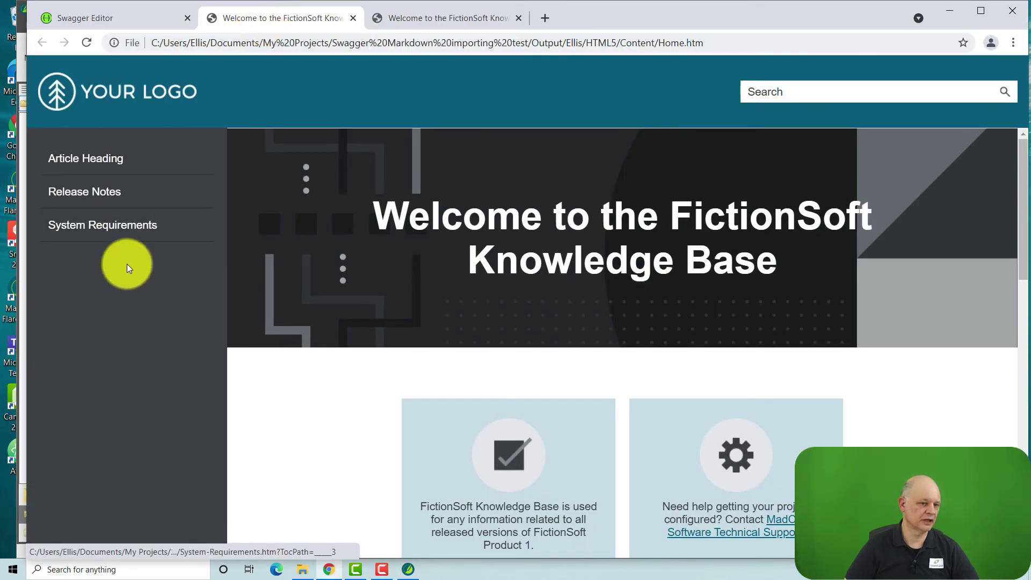
View the built knowledge base's Swagger Petstore page and scroll through its Path Table and endpoint Path Details.
{"action": "left_click", "coordinate": [430, 17]}
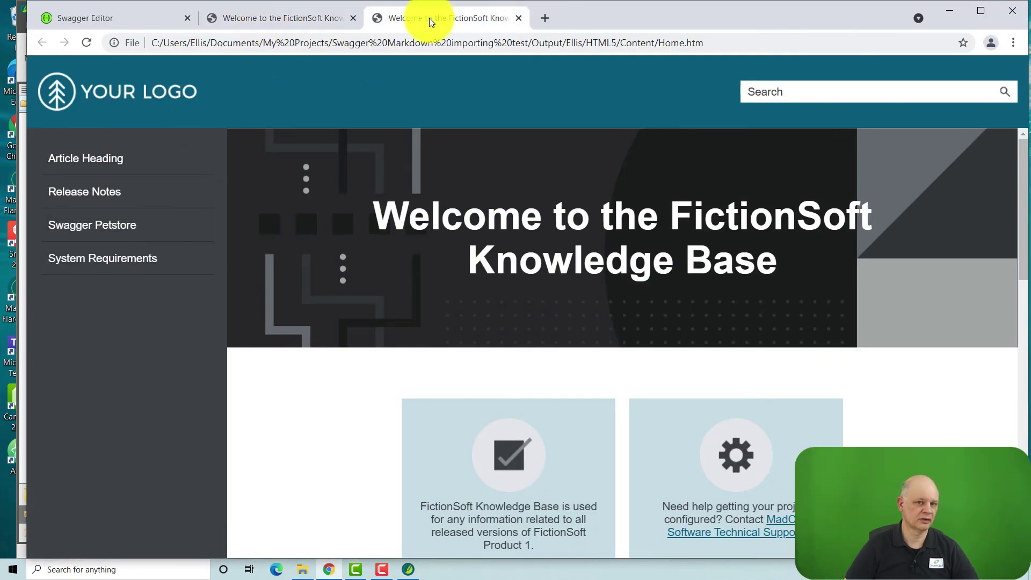
{"action": "left_click", "coordinate": [109, 232]}
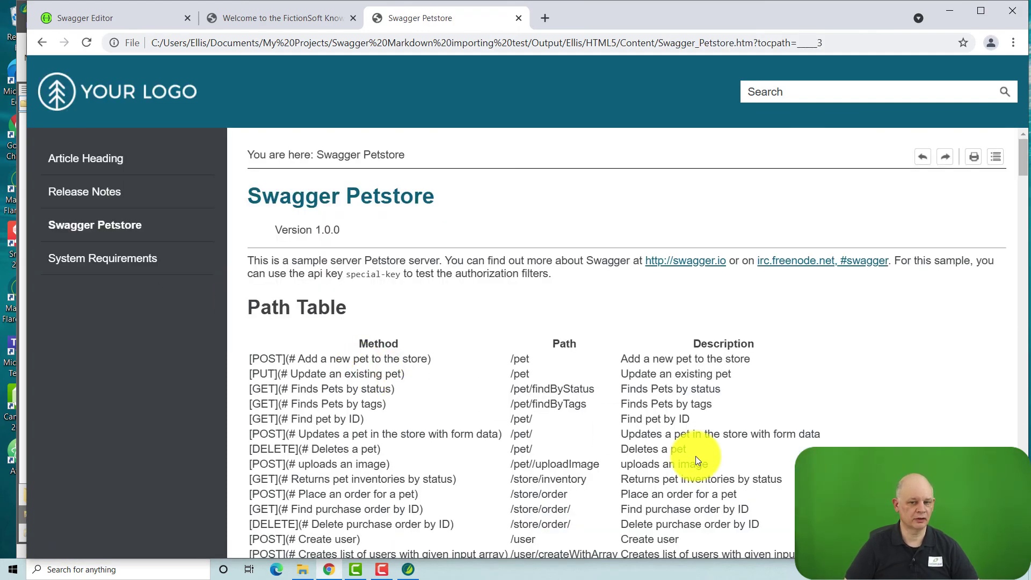
{"action": "left_click_drag", "start_coordinate": [1023, 228], "coordinate": [1010, 158]}
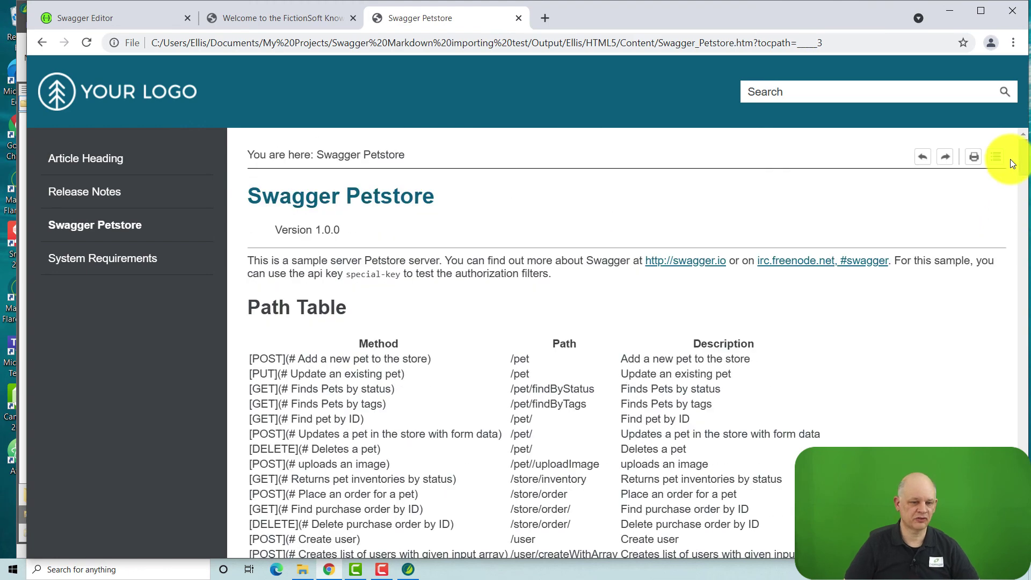
{"action": "left_click_drag", "start_coordinate": [1022, 161], "coordinate": [1018, 242]}
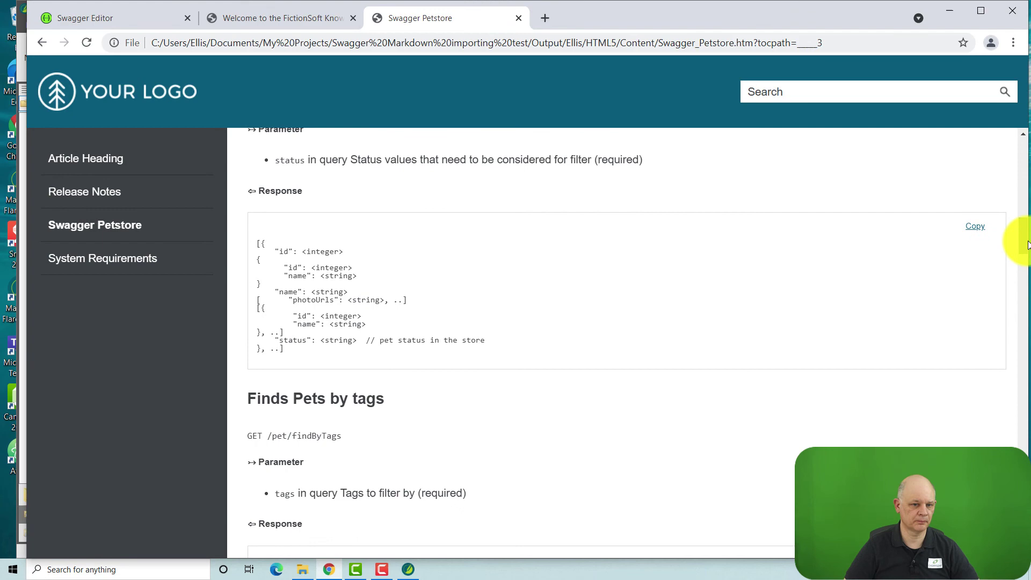